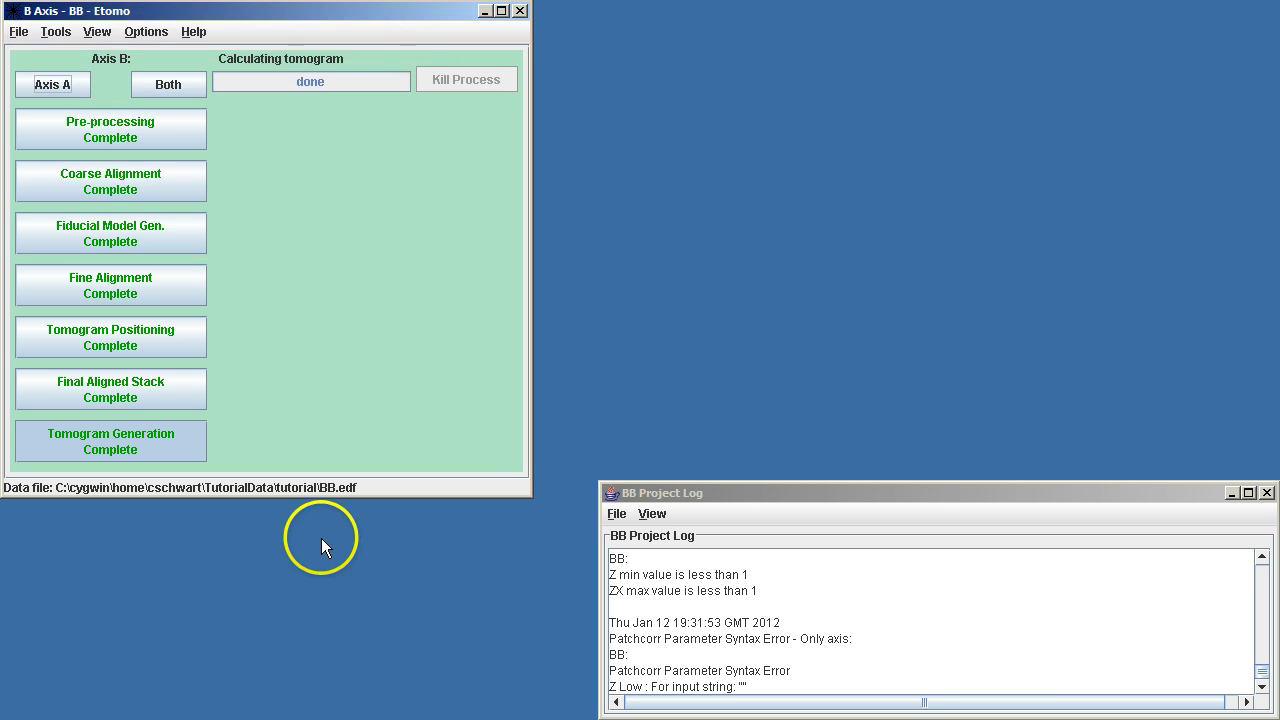
Switch to the Axis A view and open the Tomogram Combination setup.
left_click(56, 89)
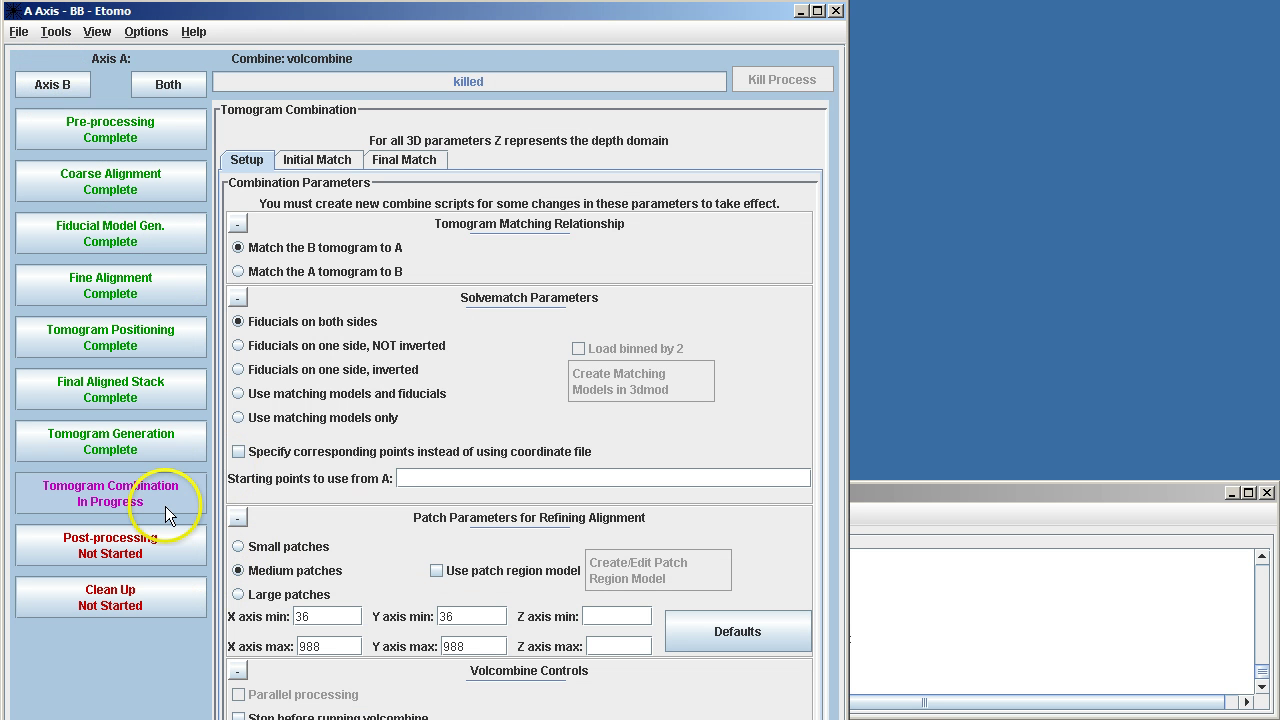
left_click(166, 508)
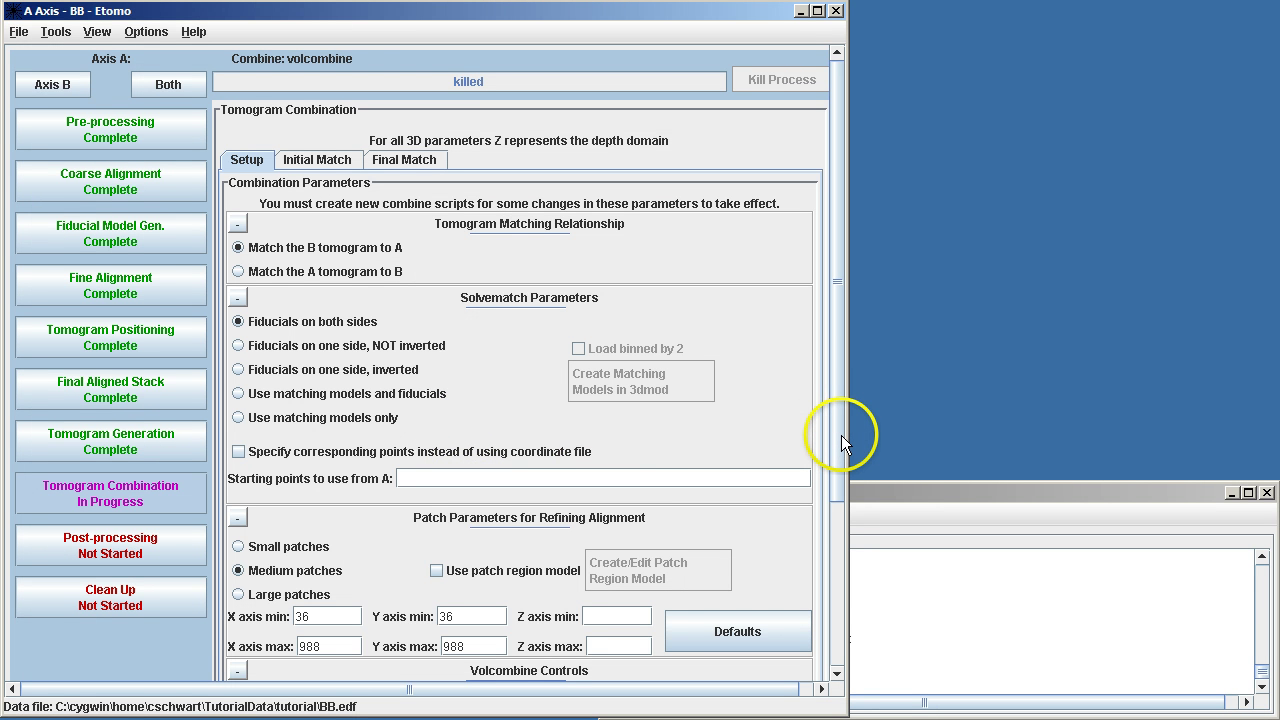
Load tomogram A in 3dmod and step through its sections to check the Z range.
left_click_drag(841, 435, 829, 646)
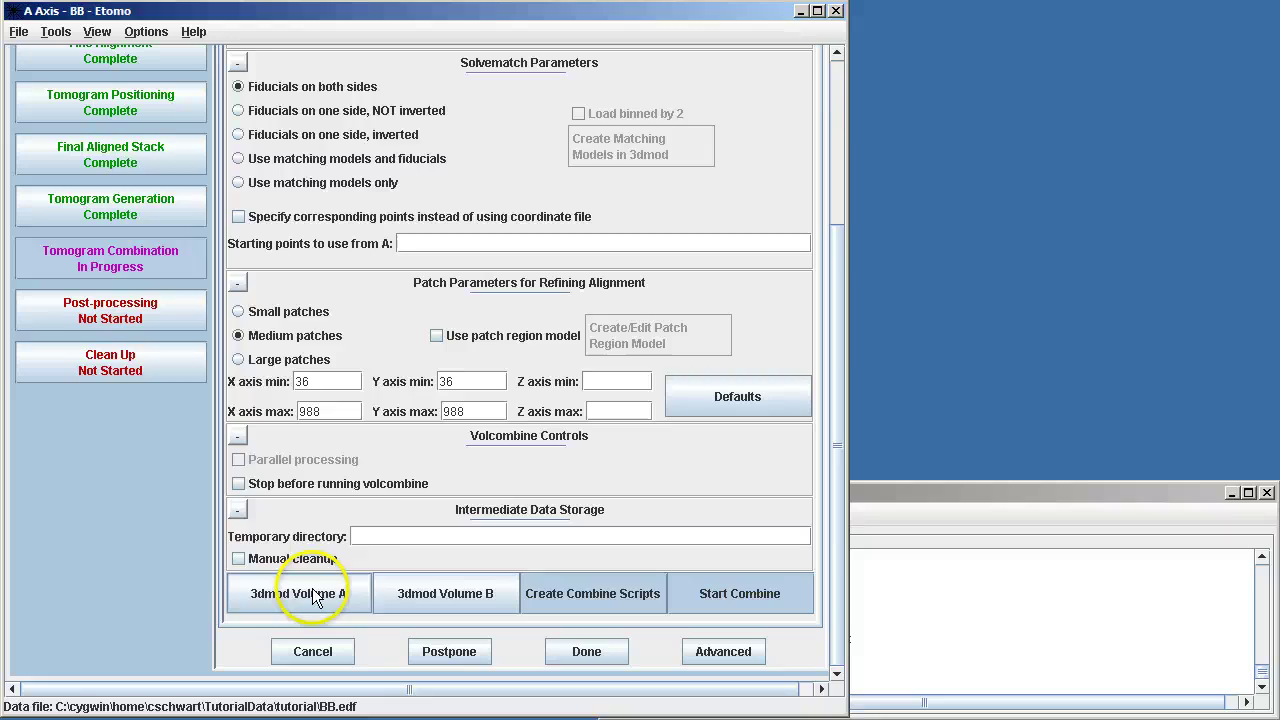
left_click(314, 591)
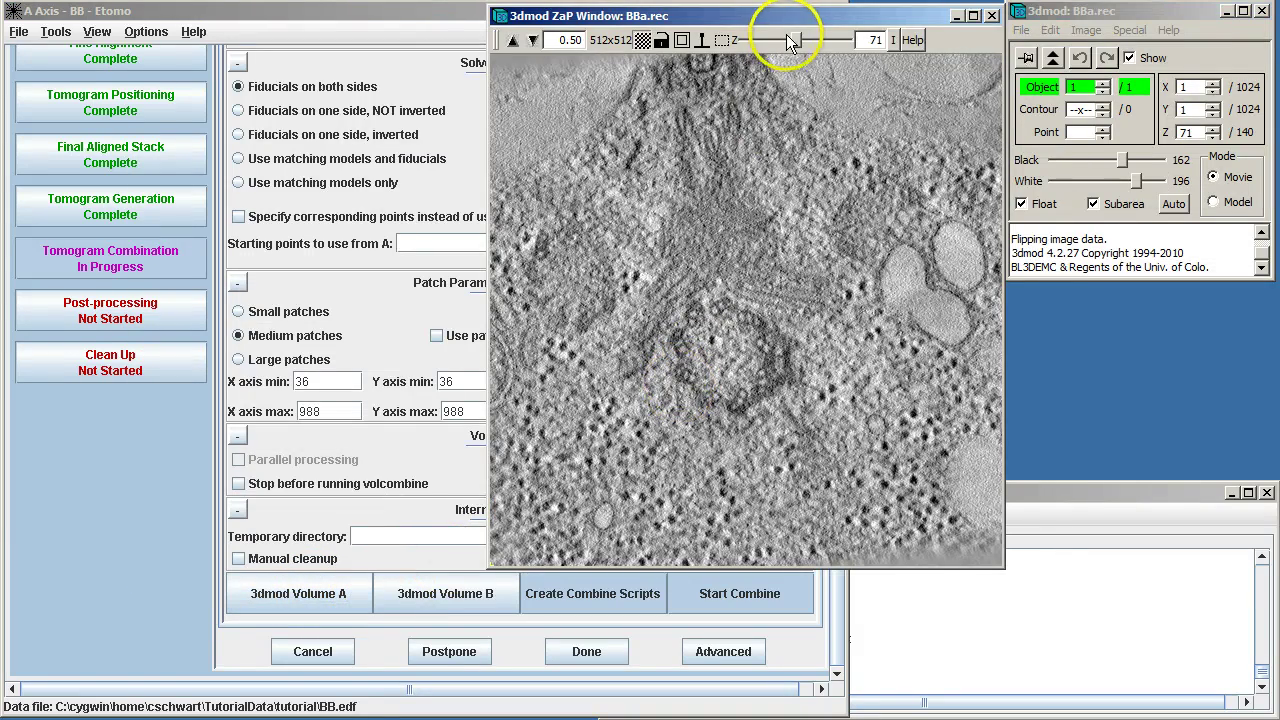
left_click_drag(791, 40, 842, 46)
left_click(461, 481)
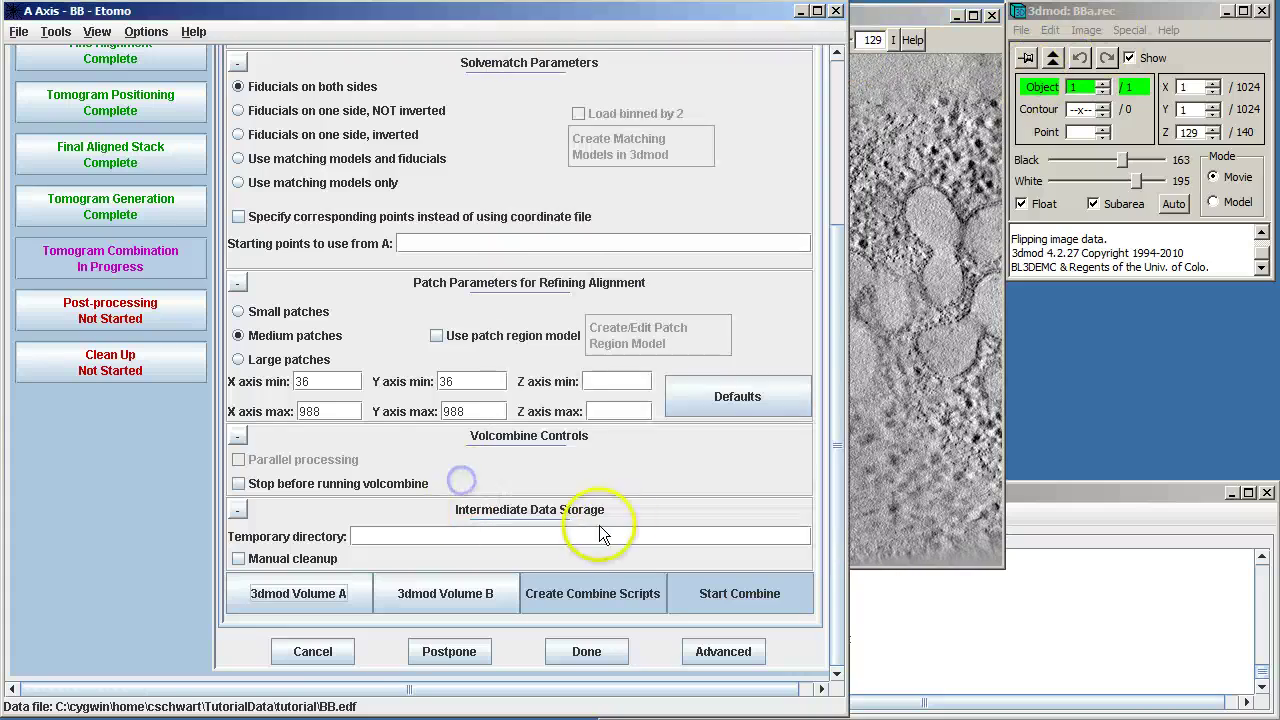
Set patch Z limits to 22–129, create the combine scripts, and start the combine run.
left_click(625, 382)
type("22")
left_click(613, 412)
type("129")
left_click(563, 593)
left_click(728, 596)
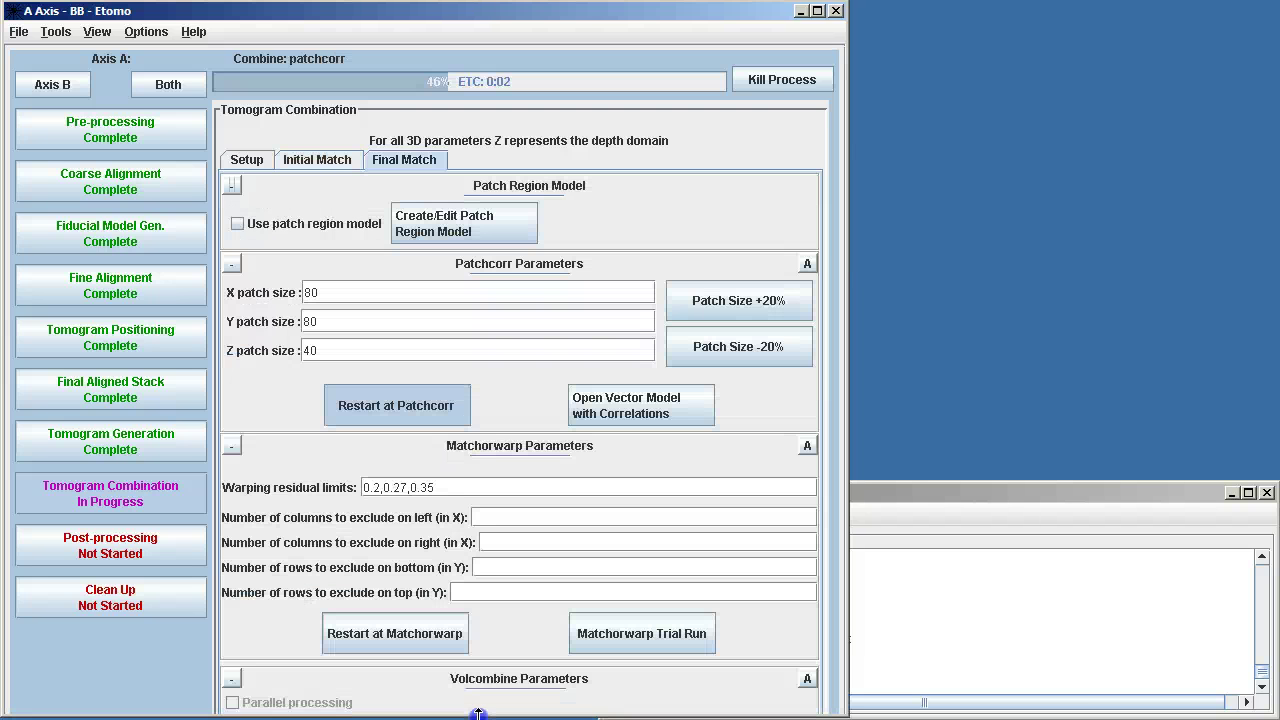
Let the combine run through patchcorr, matchorwarp and volcombine until it reports done.
left_click_drag(836, 456, 811, 446)
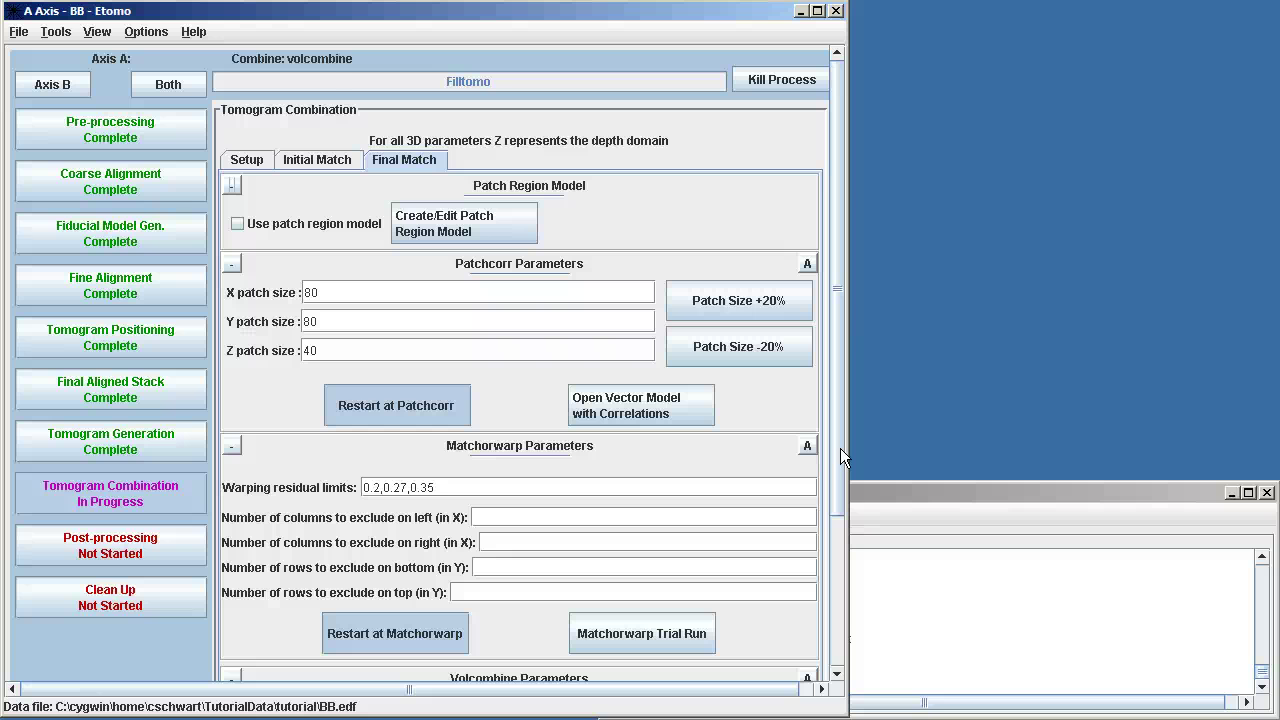
left_click_drag(847, 506, 858, 506)
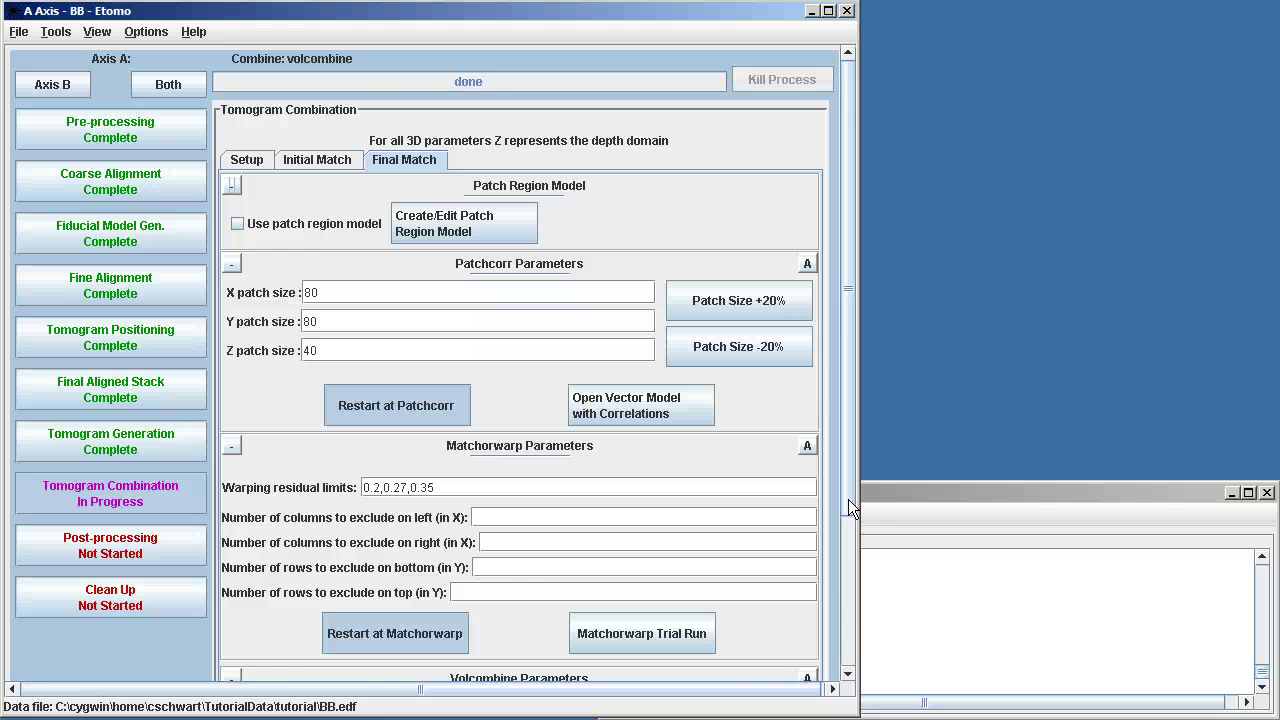
left_click_drag(848, 499, 838, 650)
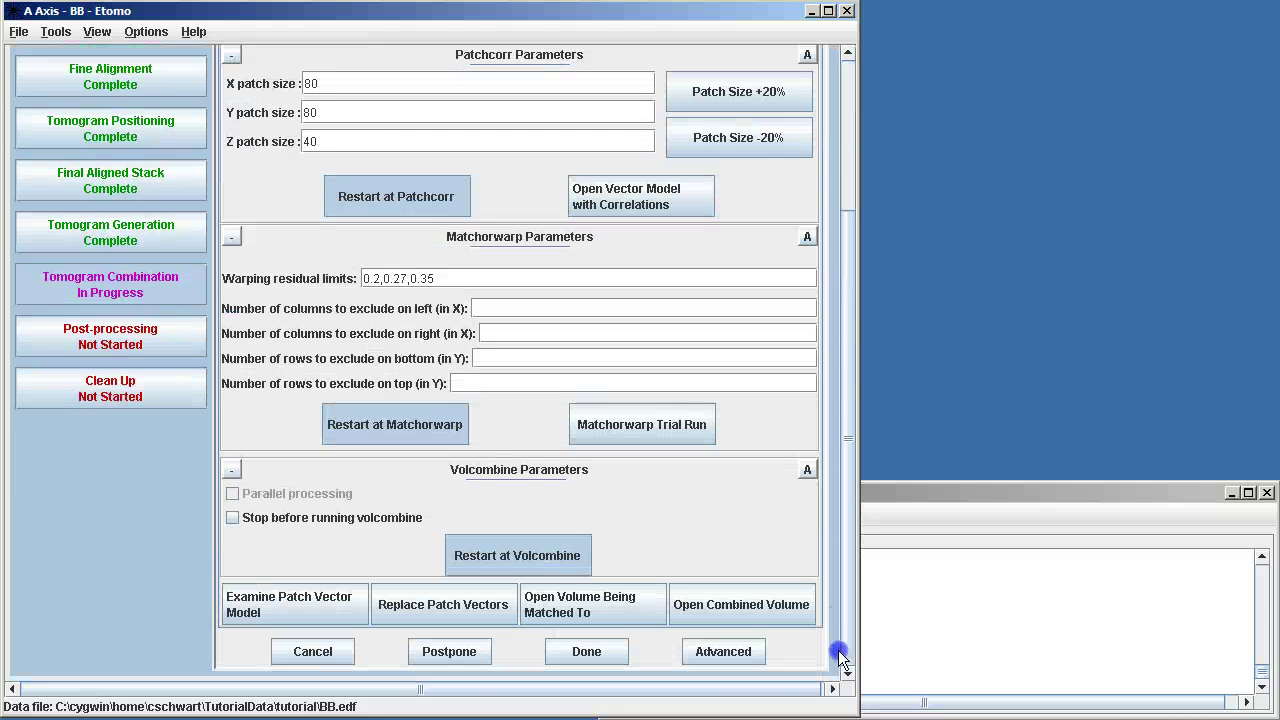
Play sum.rec forward and backward through its sections, then finish combination.
left_click(760, 604)
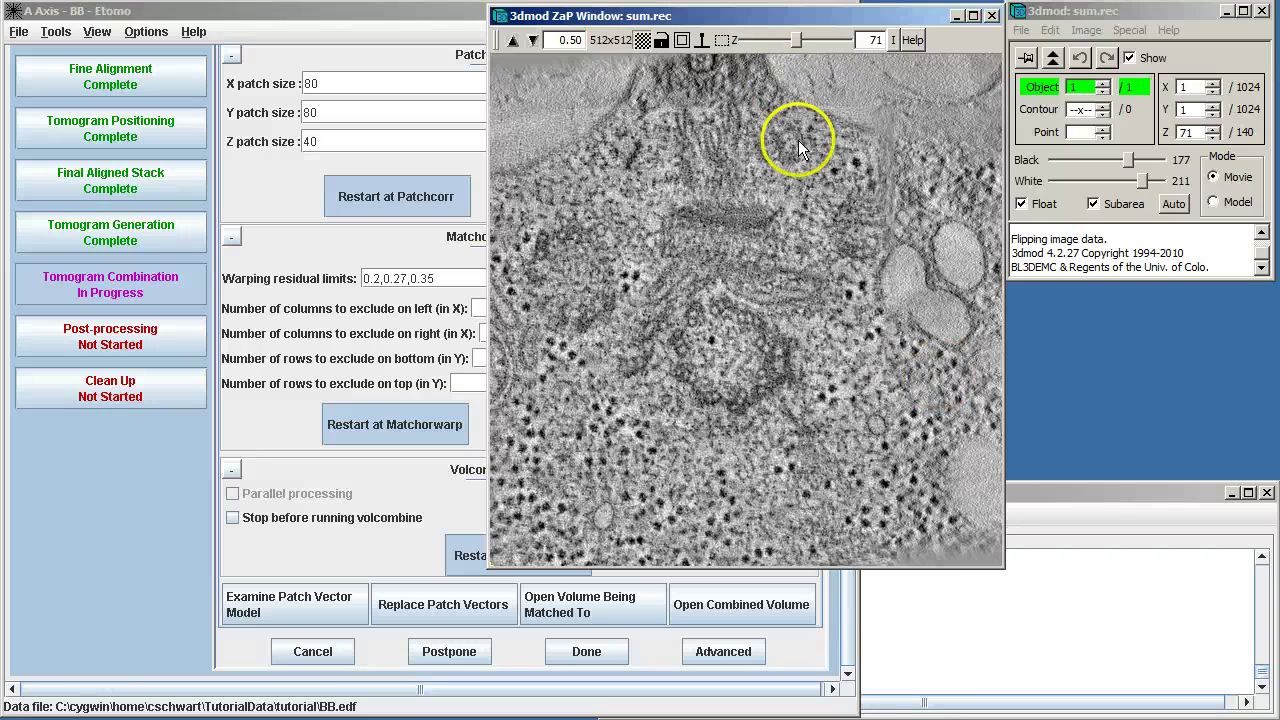
middle_click(759, 124)
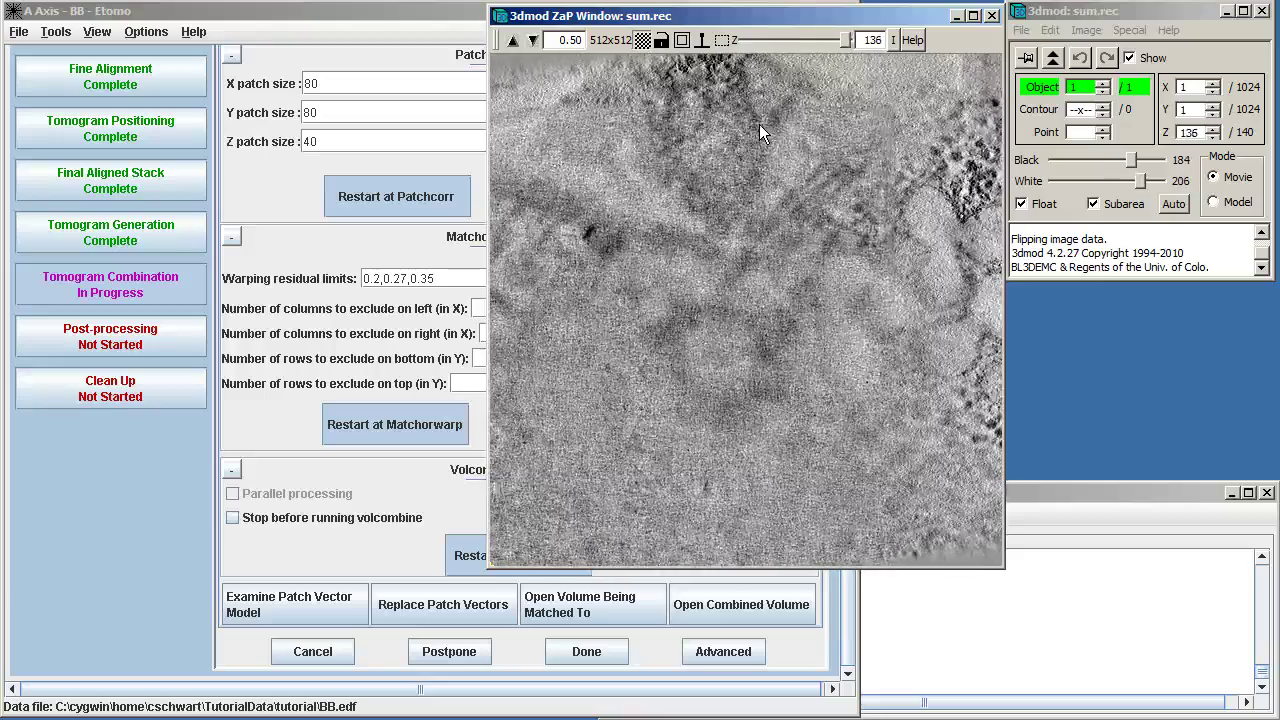
right_click(759, 124)
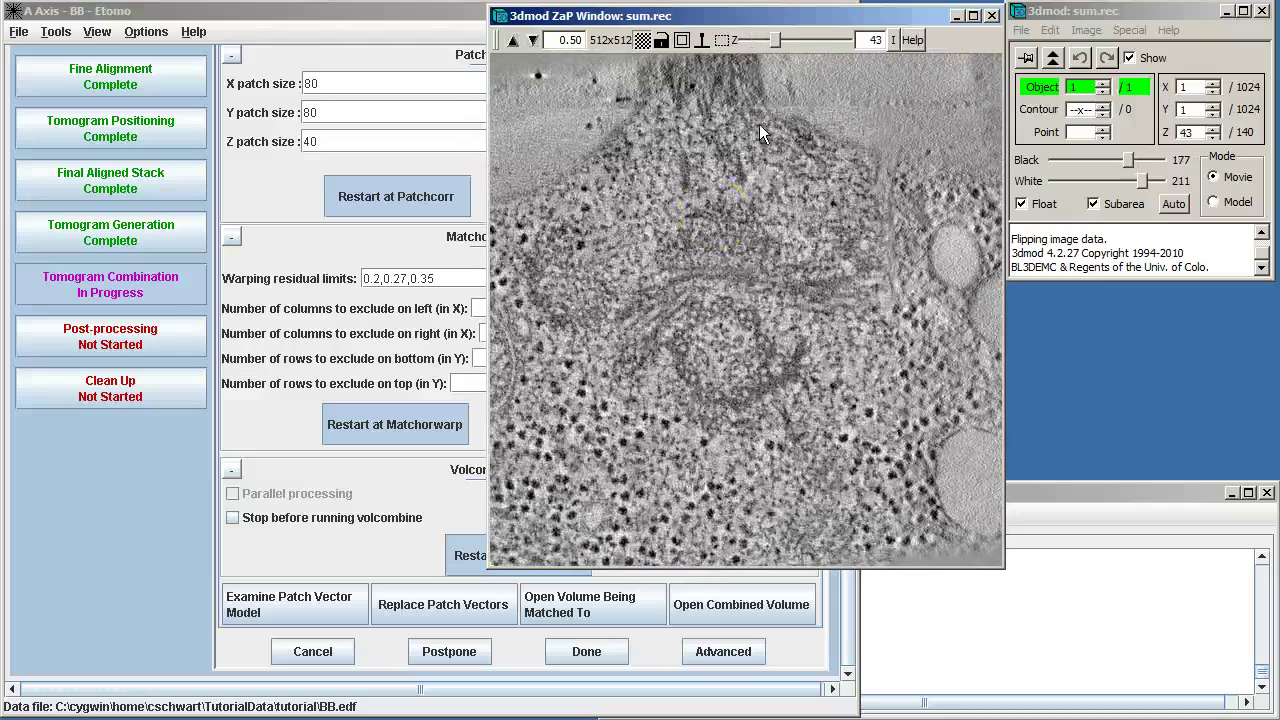
left_click(611, 651)
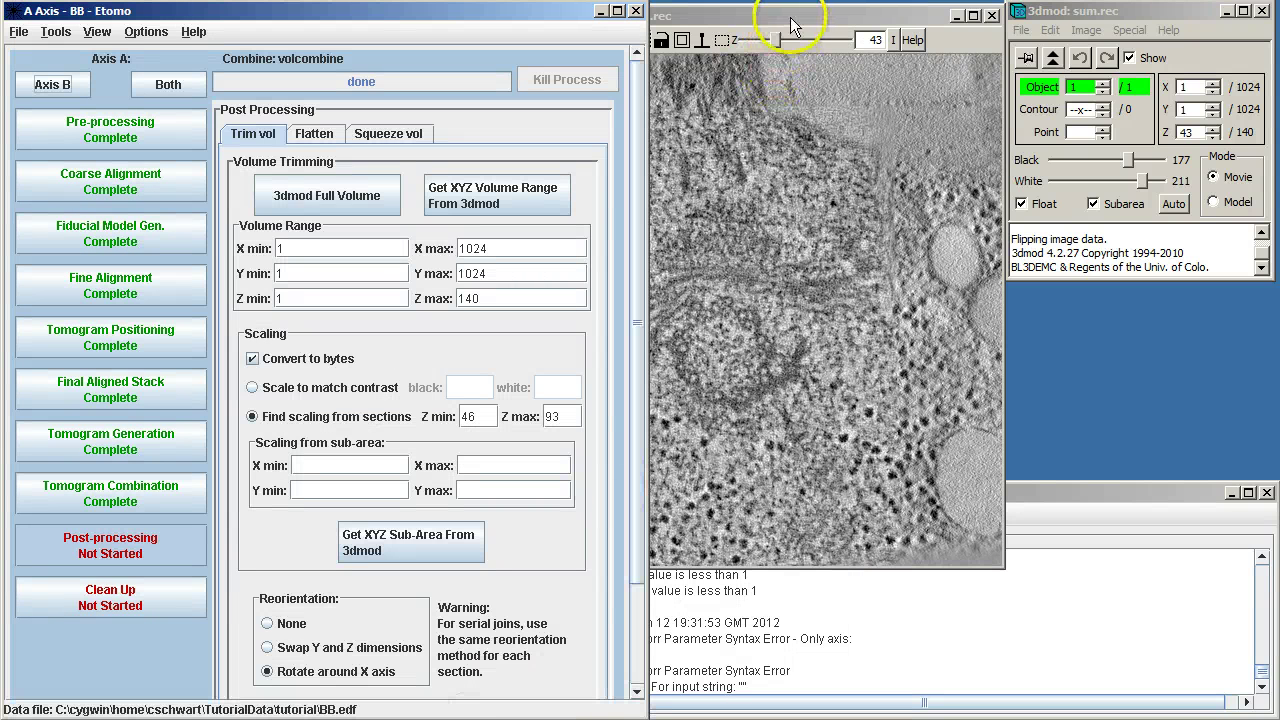
Check sum.rec sections and set the trim Z minimum to 21, keeping Z max 128.
left_click_drag(793, 25, 785, 22)
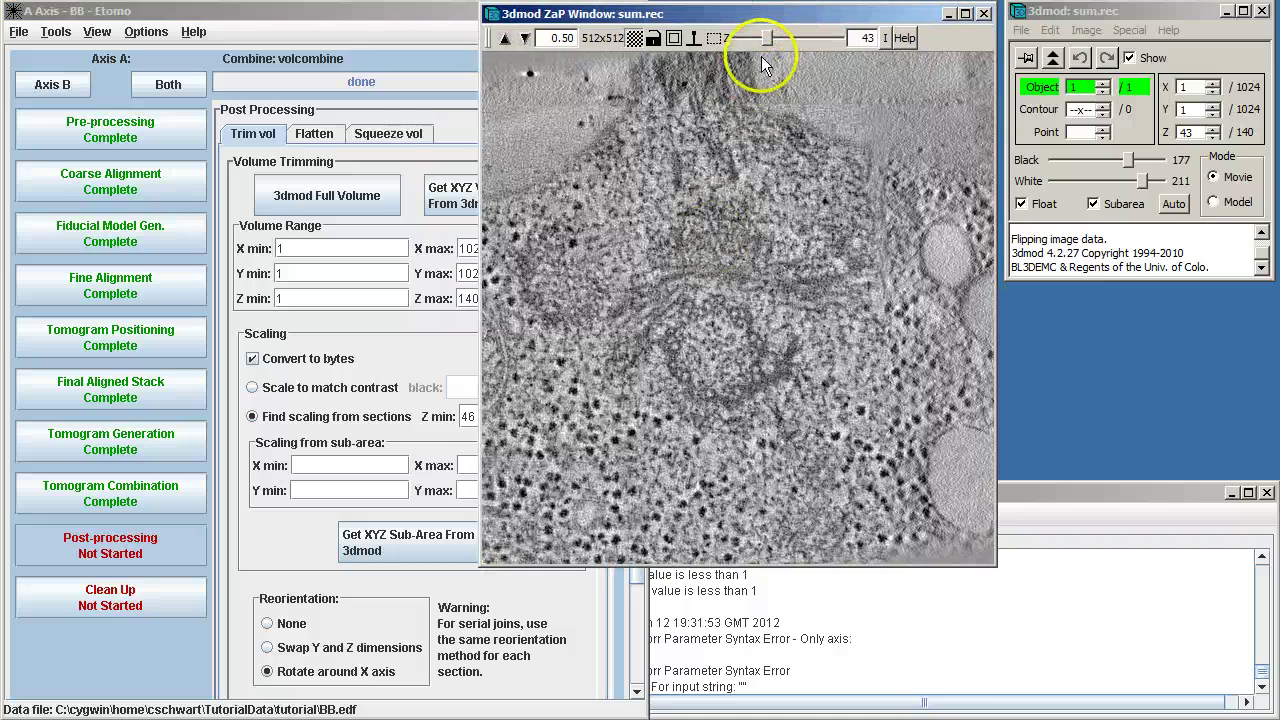
left_click_drag(765, 38, 748, 40)
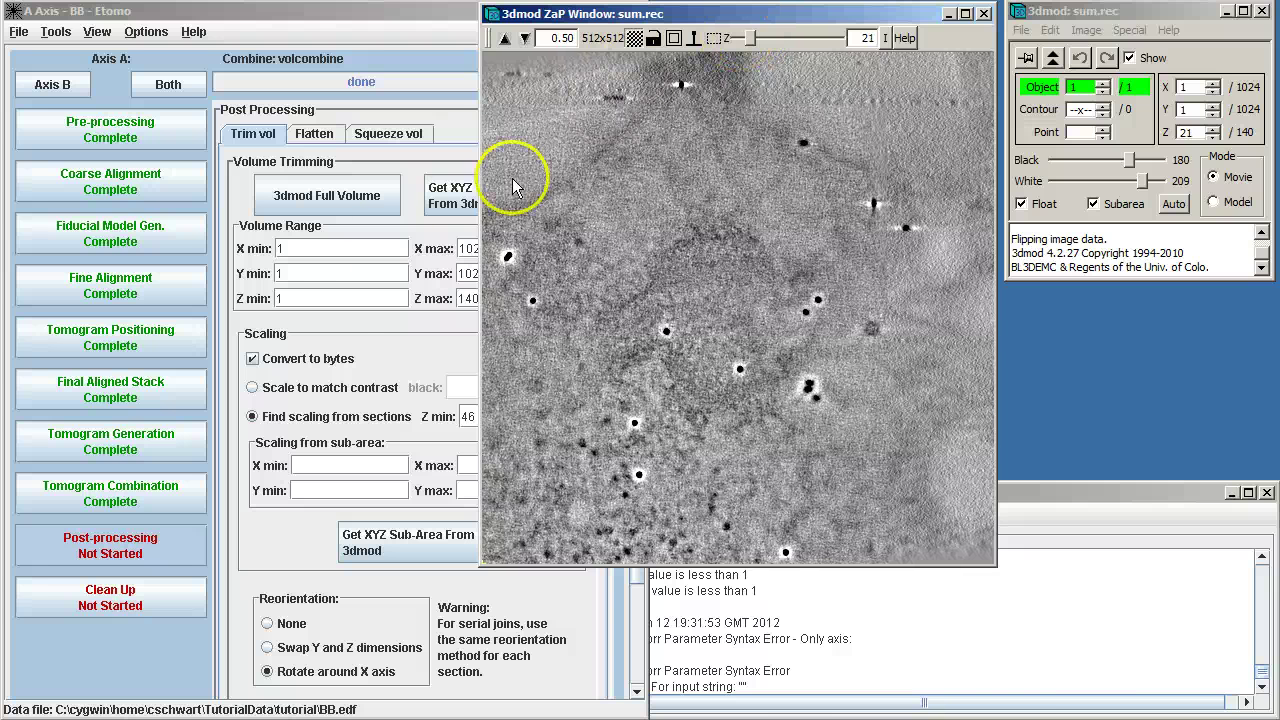
left_click(340, 298)
key("BackSpace")
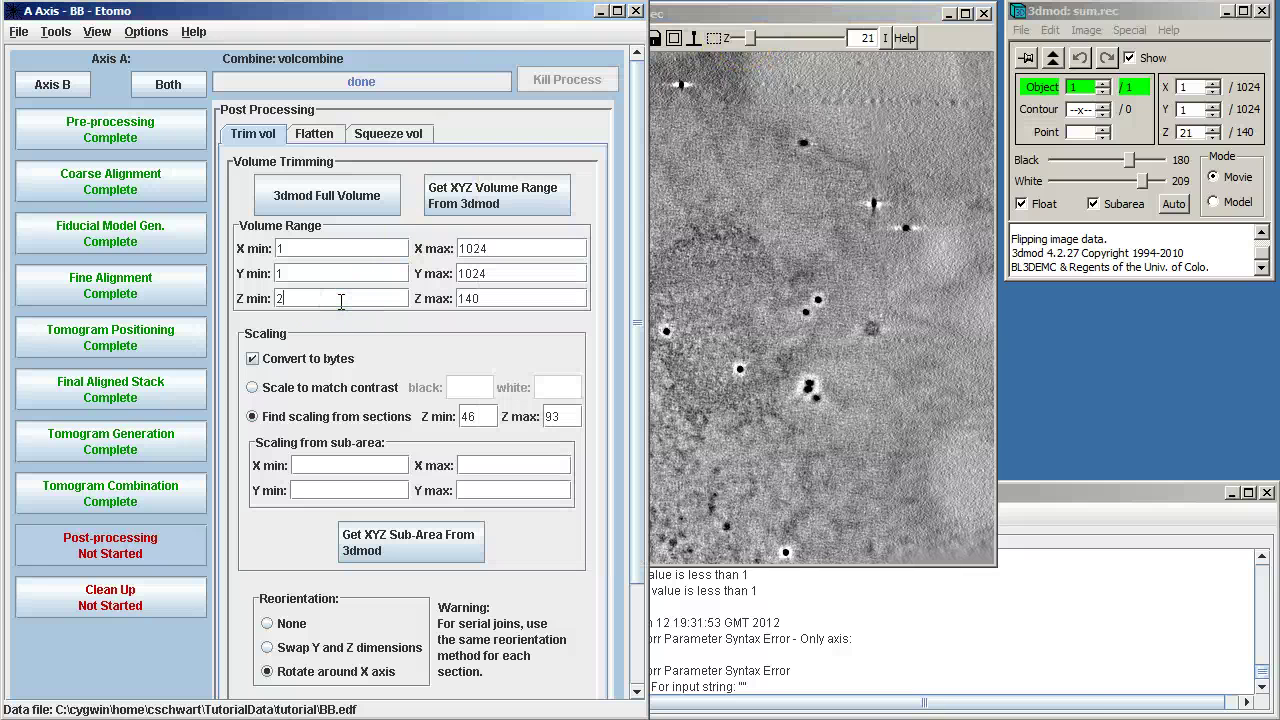
type("1")
left_click(845, 21)
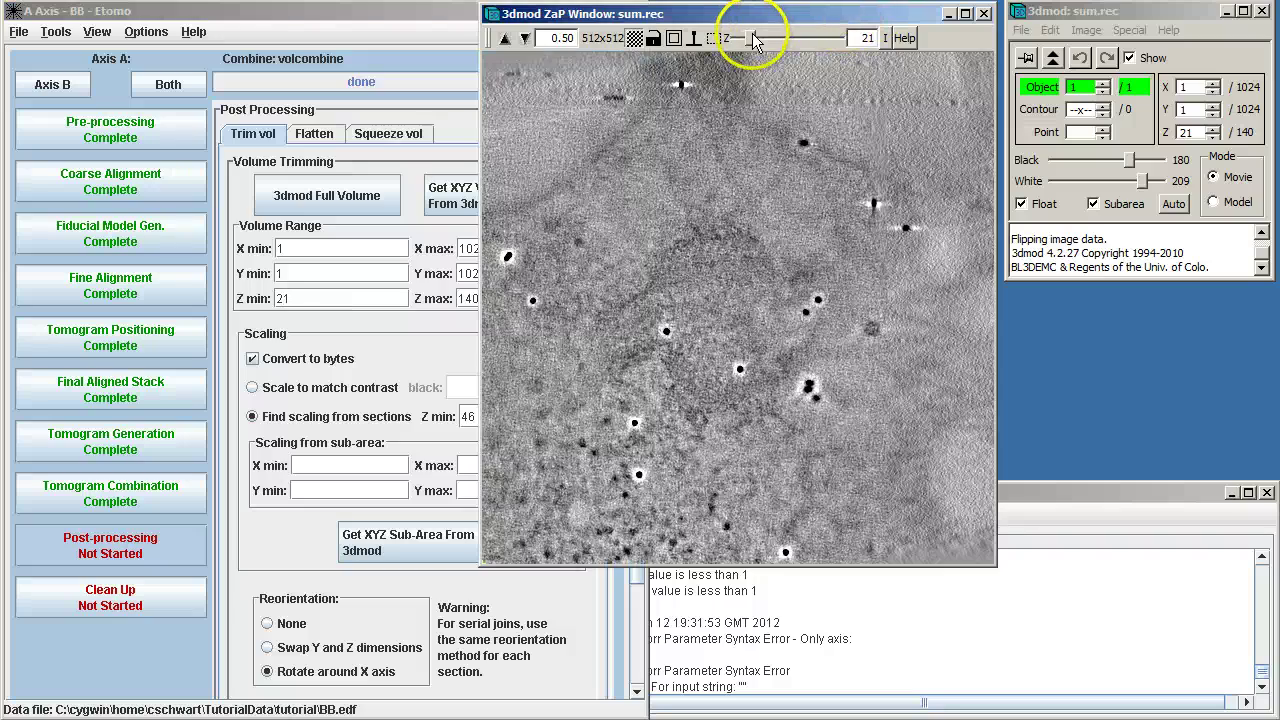
left_click_drag(754, 38, 832, 40)
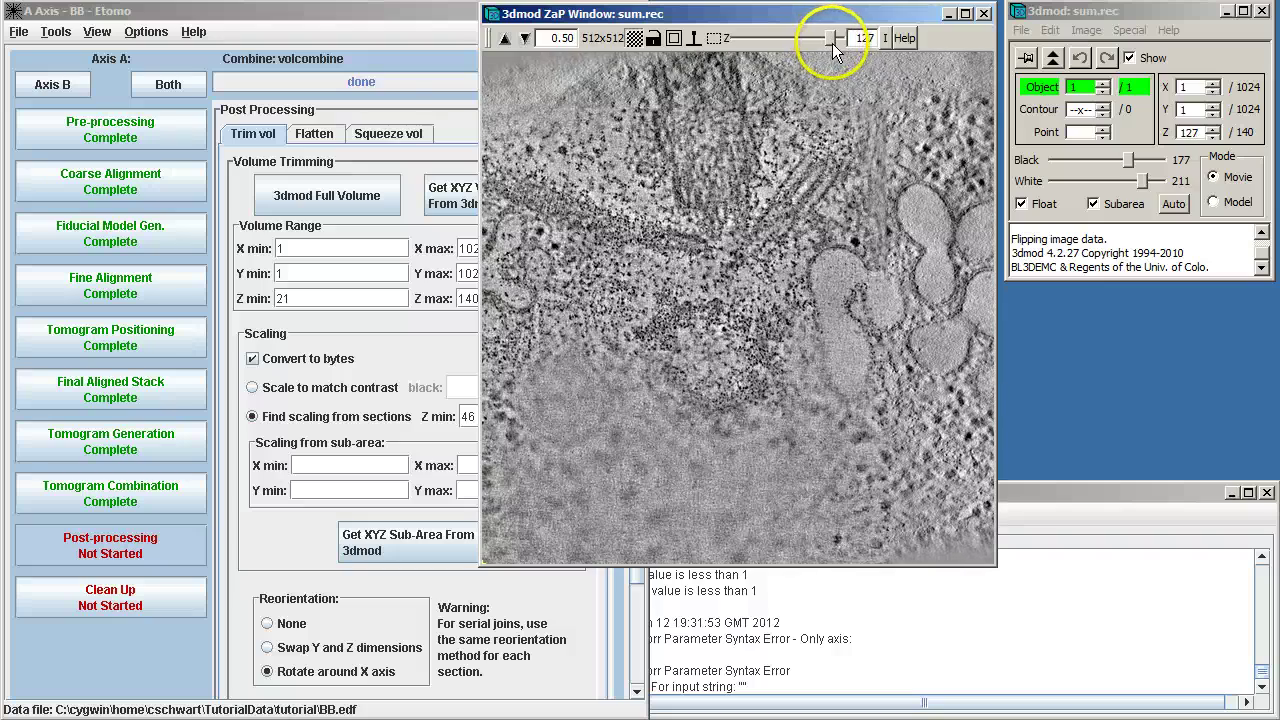
left_click(417, 34)
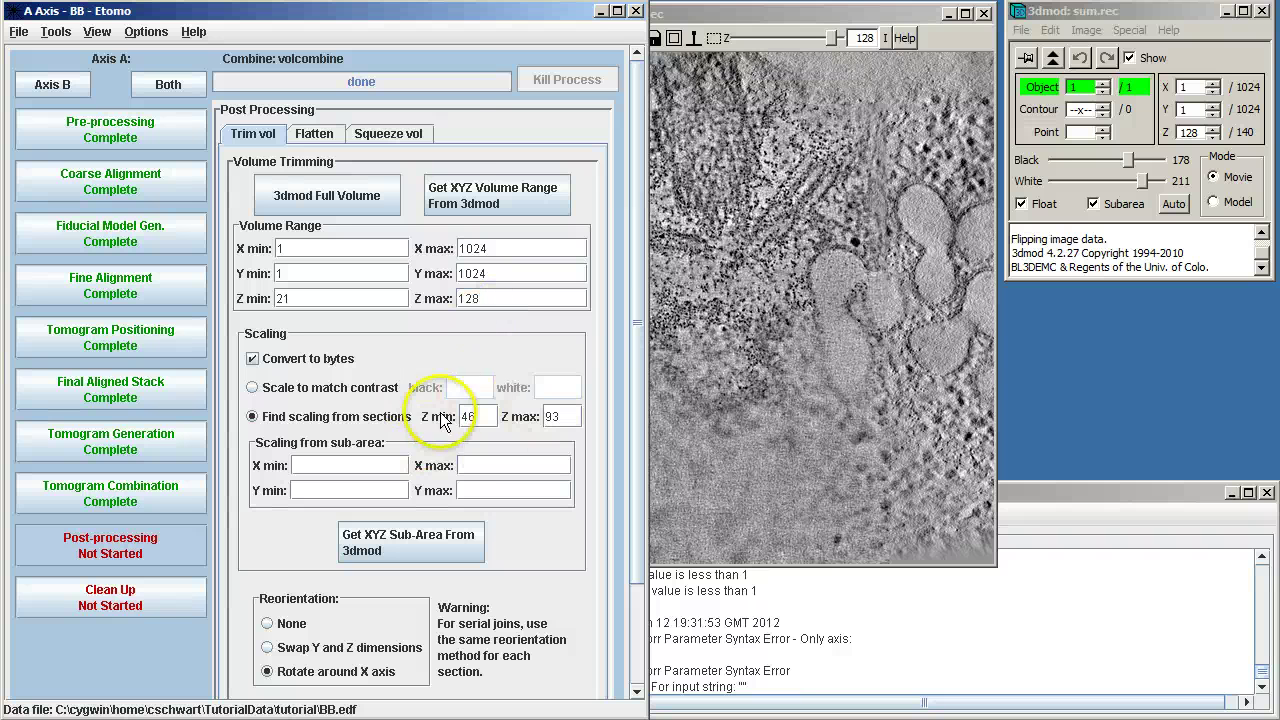
Outline a 333×288 sub-area box on the tomogram in the ZaP window.
left_click(755, 18)
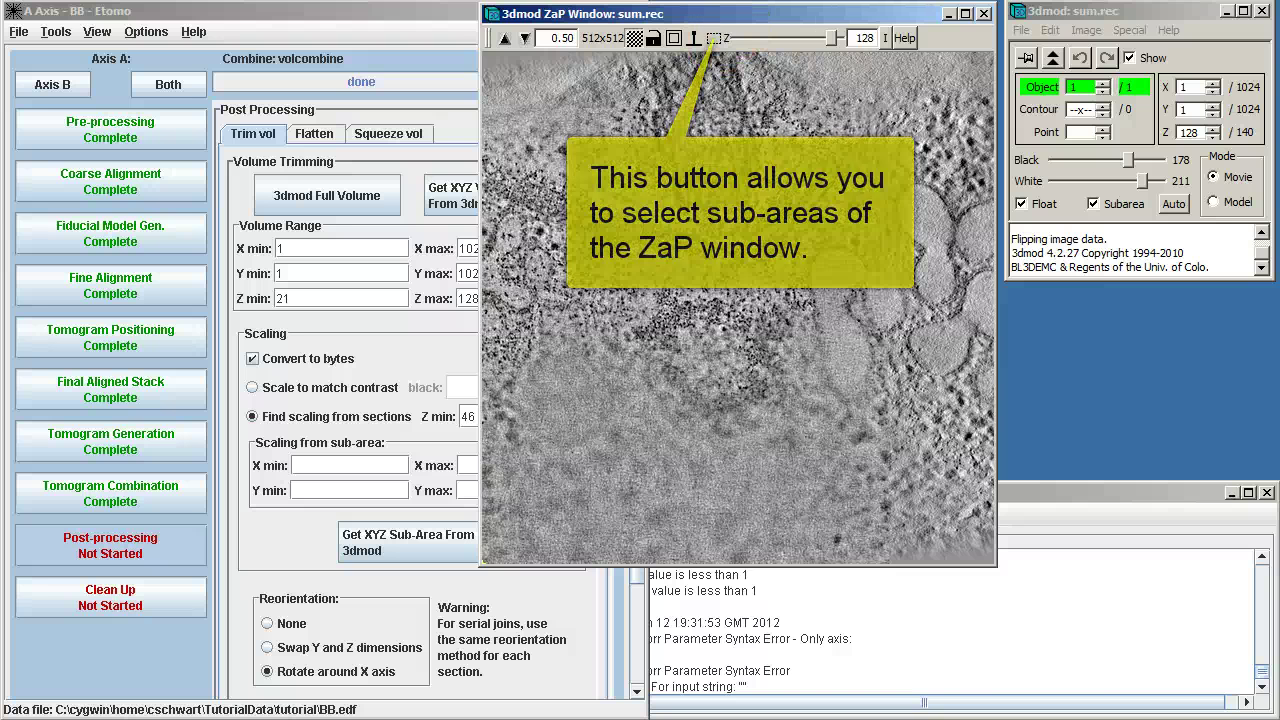
left_click(713, 38)
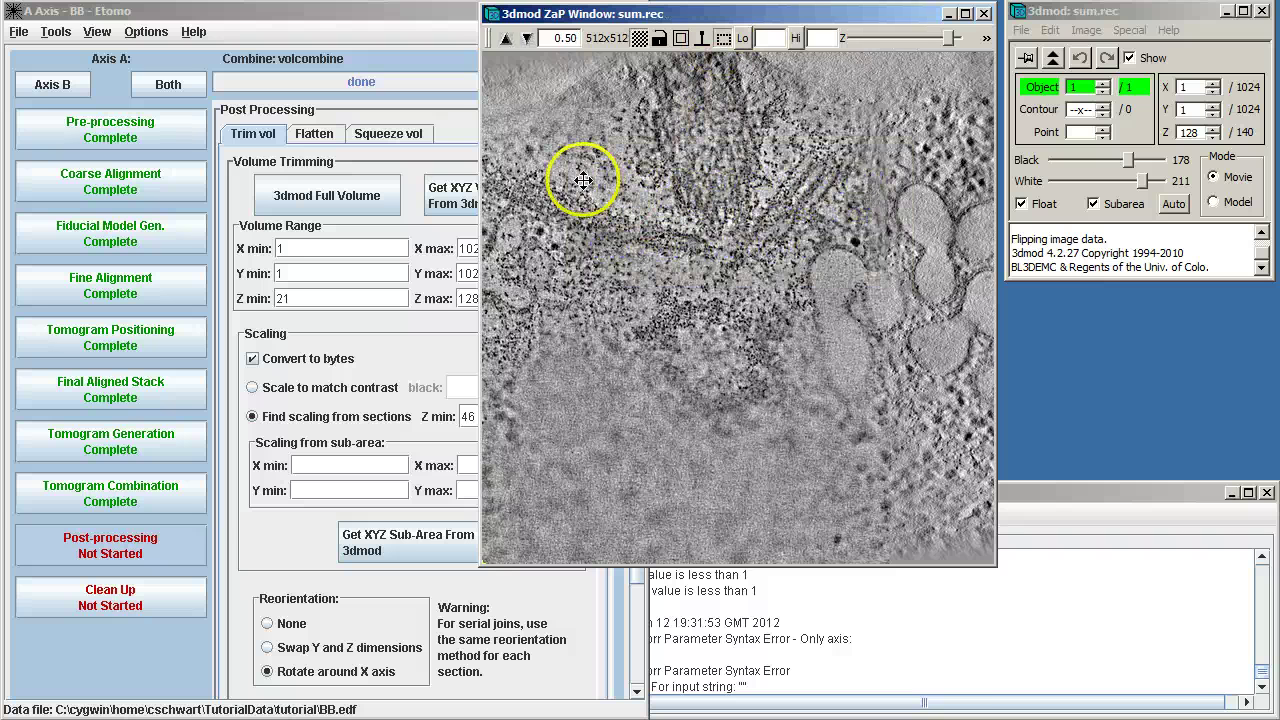
left_click_drag(561, 167, 677, 272)
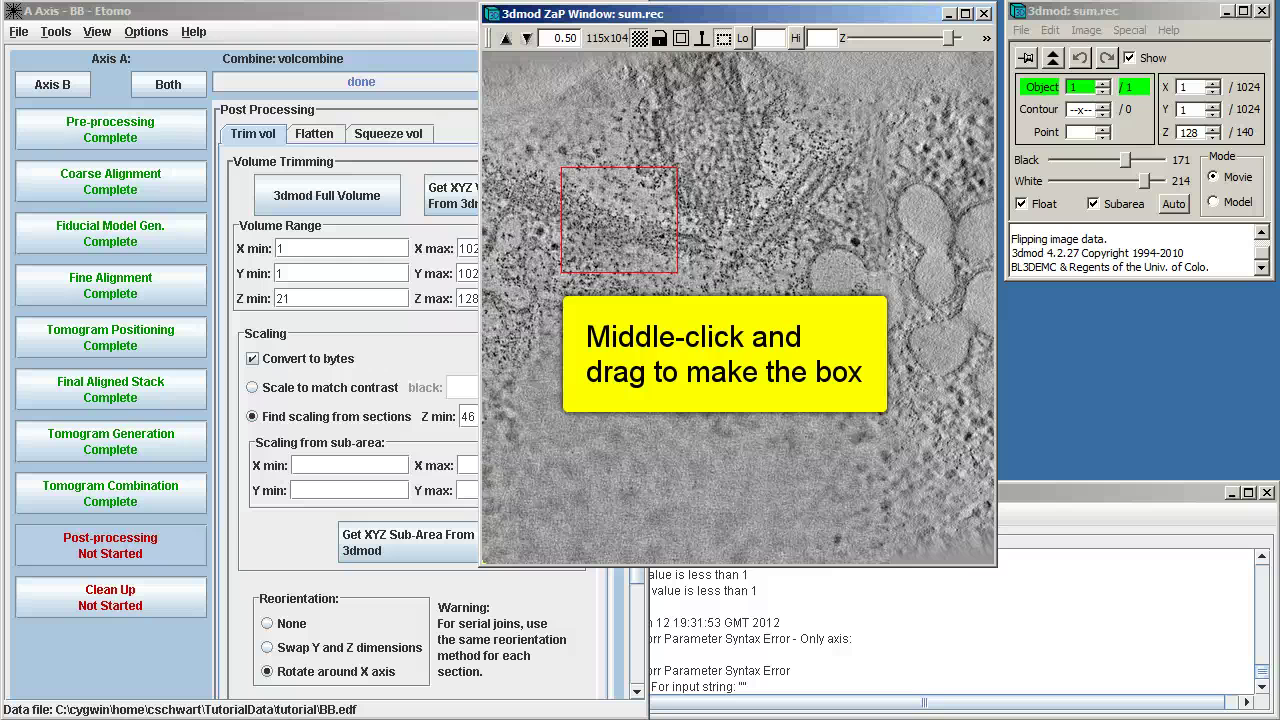
left_click_drag(677, 272, 890, 456)
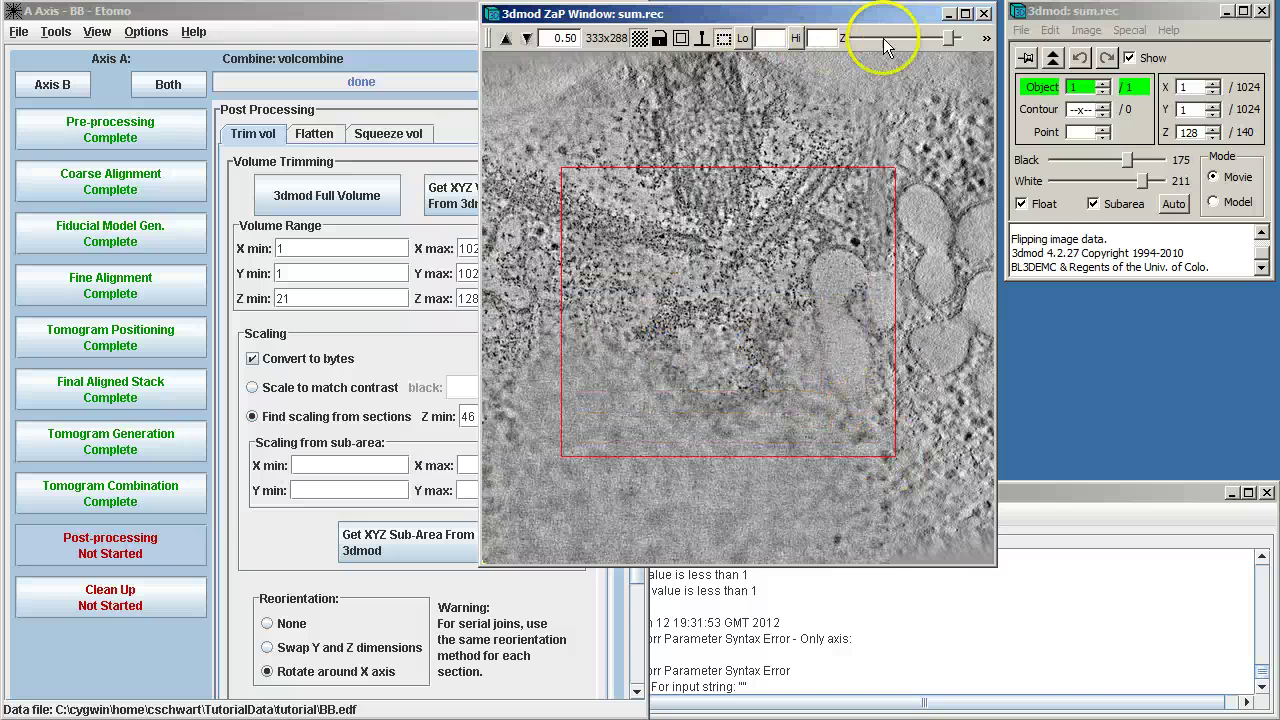
Set section limits 46–104, send the sub-area to the scaling fields, and start trimming.
left_click_drag(948, 38, 930, 46)
left_click(796, 38)
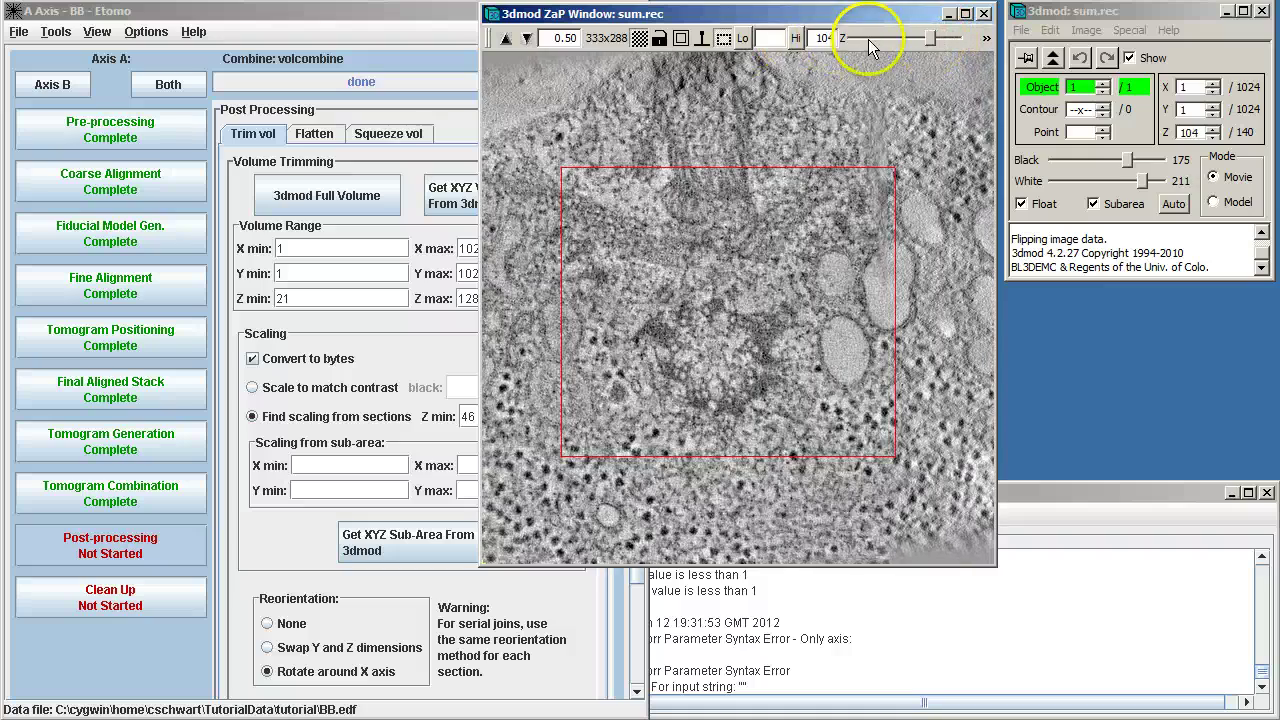
left_click_drag(930, 44, 886, 44)
left_click(742, 38)
left_click(440, 541)
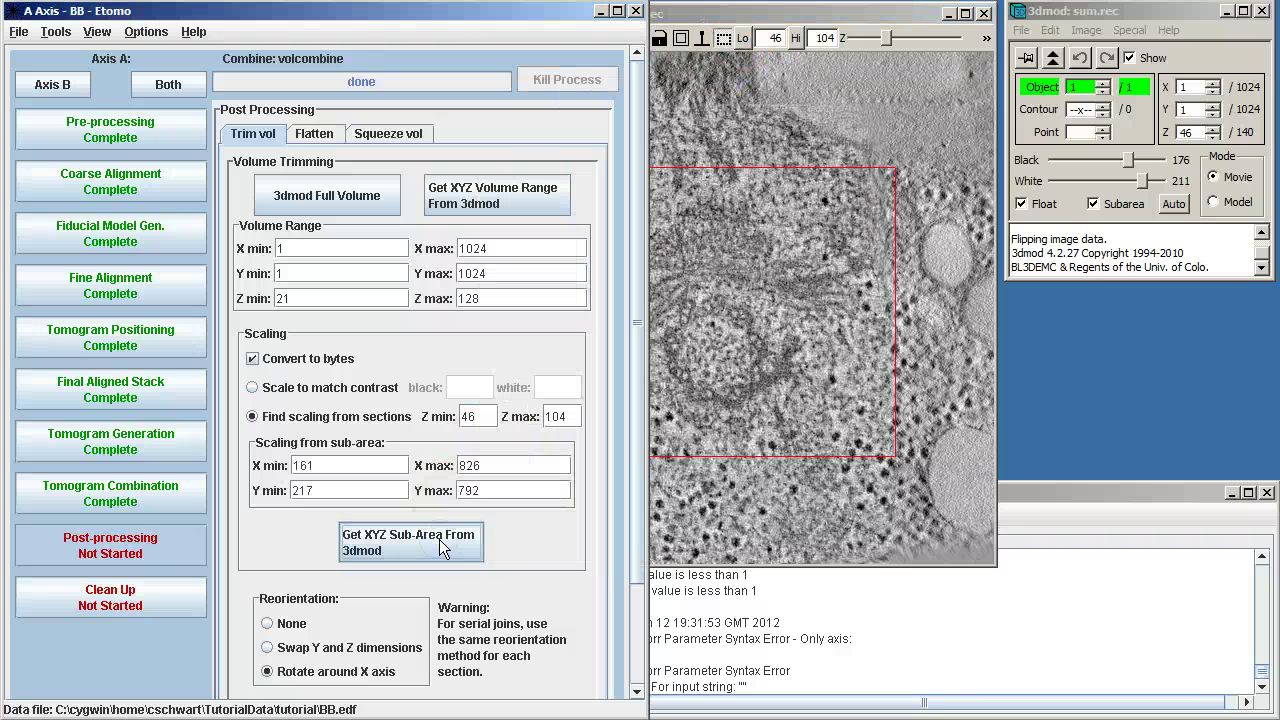
left_click_drag(640, 524, 634, 650)
left_click(348, 605)
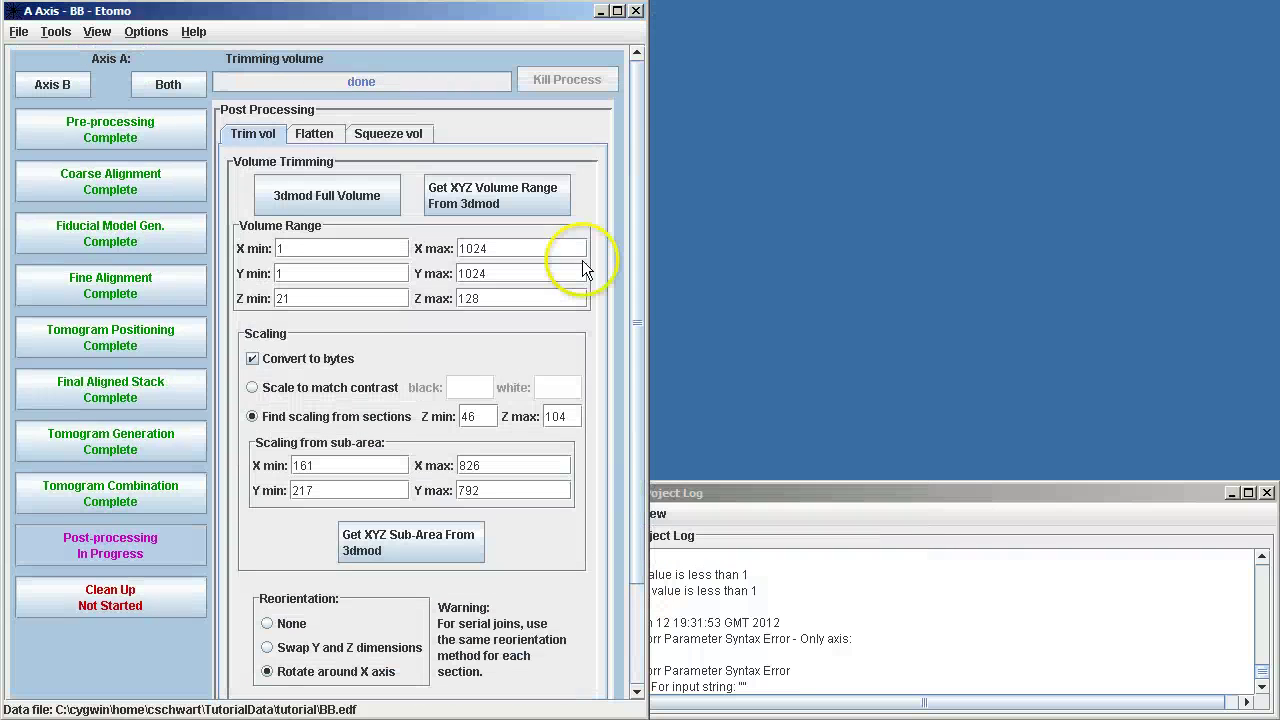
Browse the trimmed tomogram's sections in 3dmod, then close the viewer.
scroll(636, 415, "down", 3)
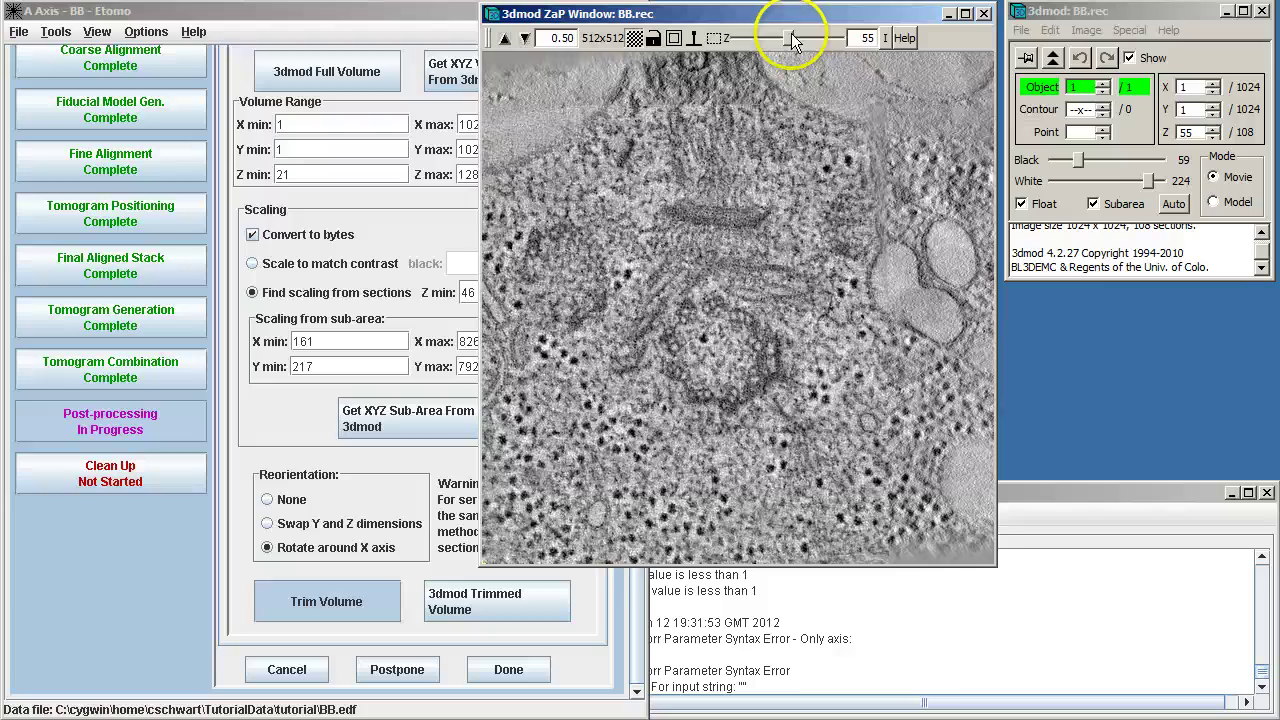
mouse_move(793, 40)
left_mouse_down()
mouse_move(703, 36)
mouse_move(857, 36)
mouse_move(772, 43)
mouse_move(787, 47)
left_mouse_up()
left_click(1262, 11)
Move to Clean Up, archive the original stacks, and confirm deleting BBa_orig.st.
left_click(510, 670)
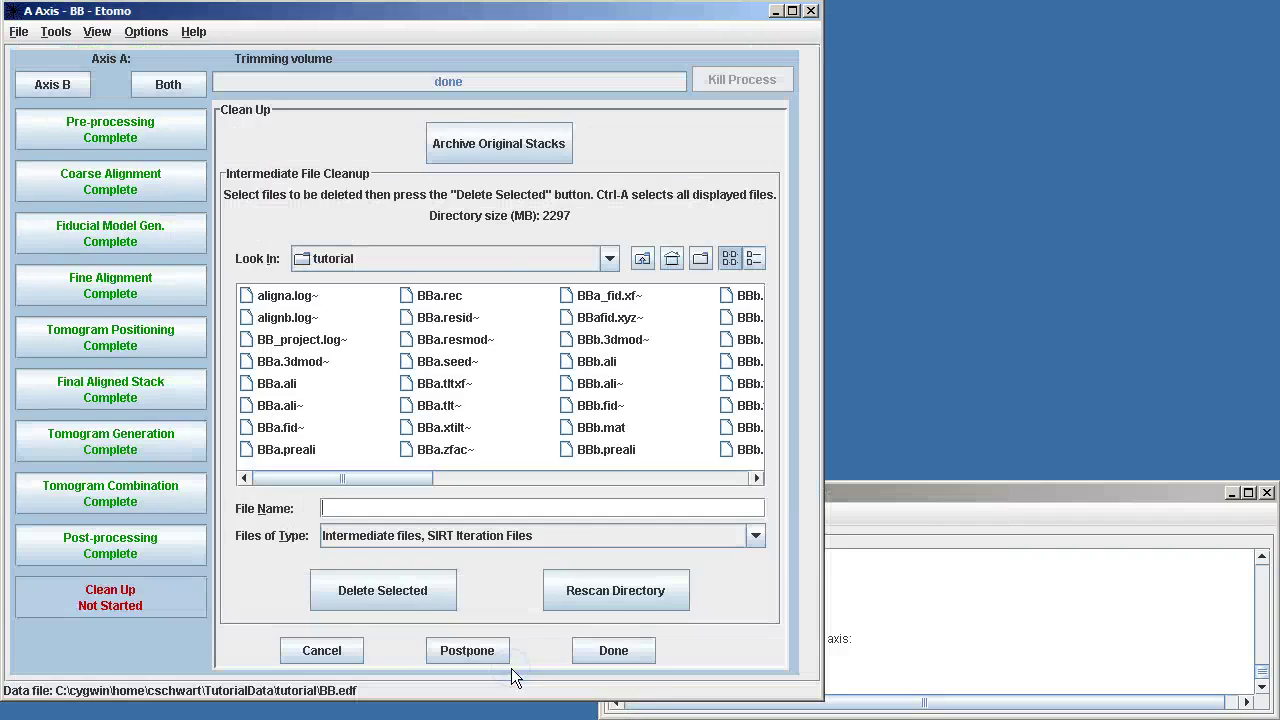
left_click(494, 145)
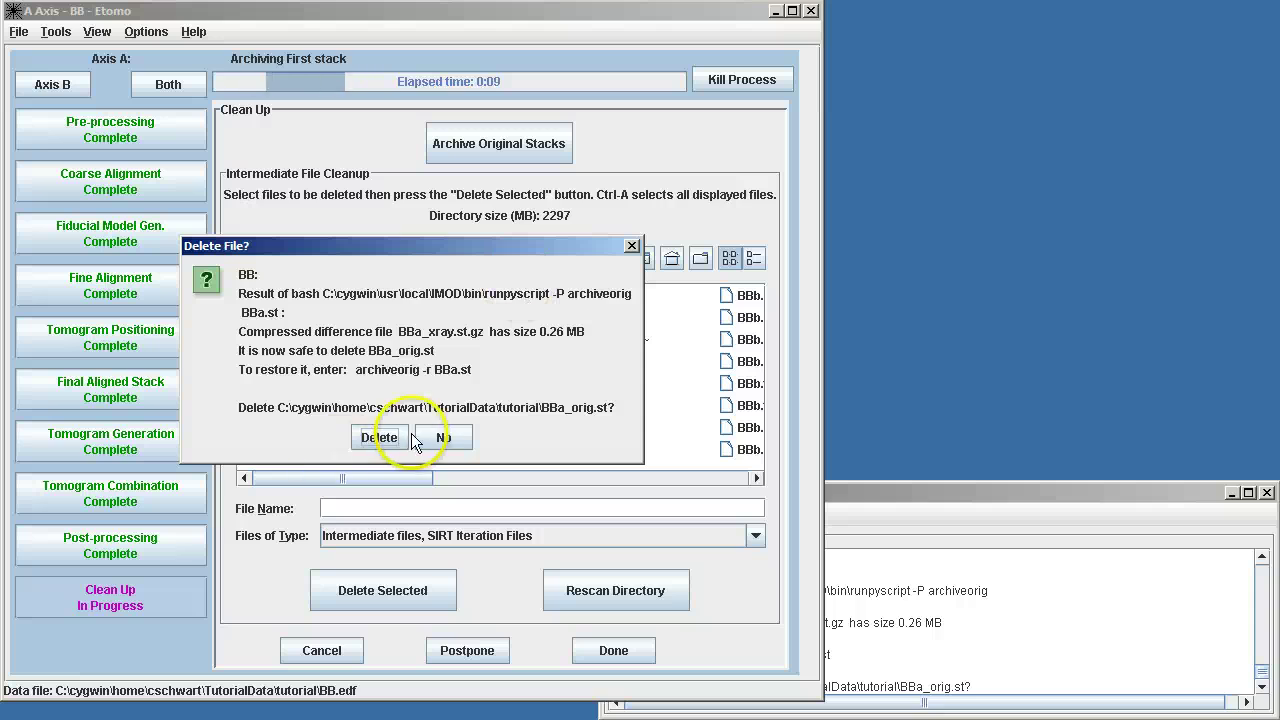
left_click(375, 437)
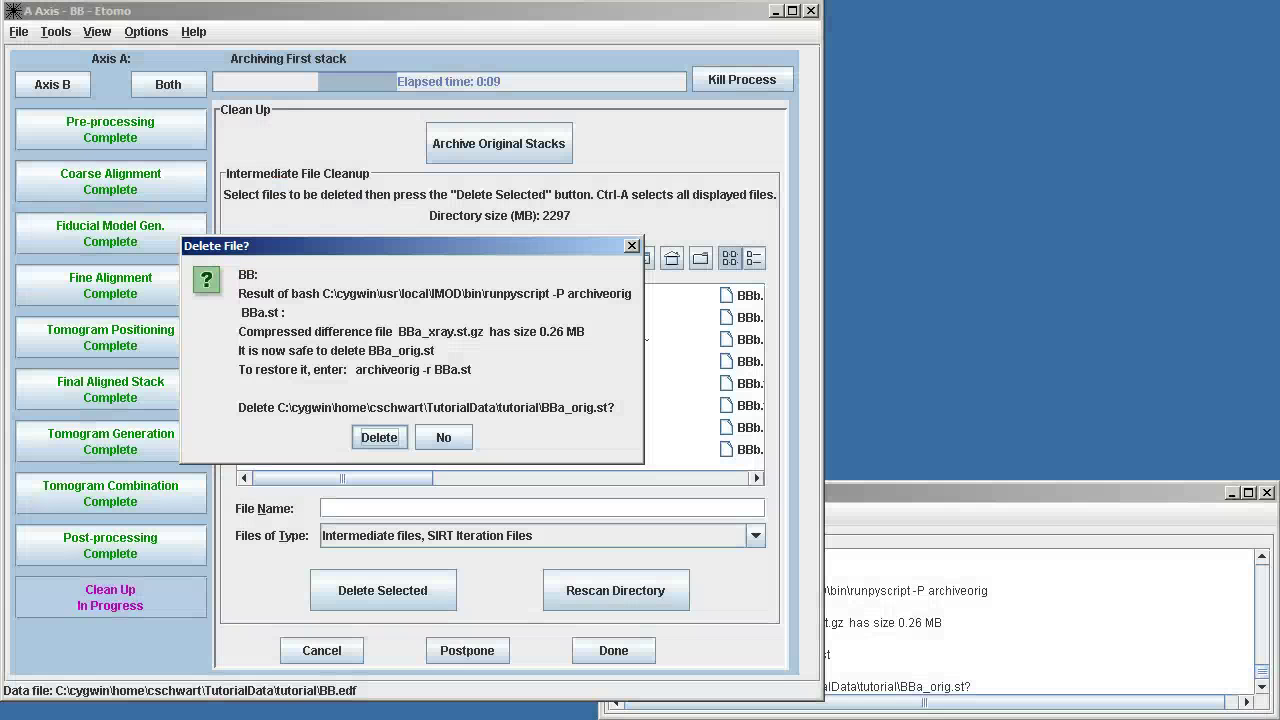
left_click(395, 435)
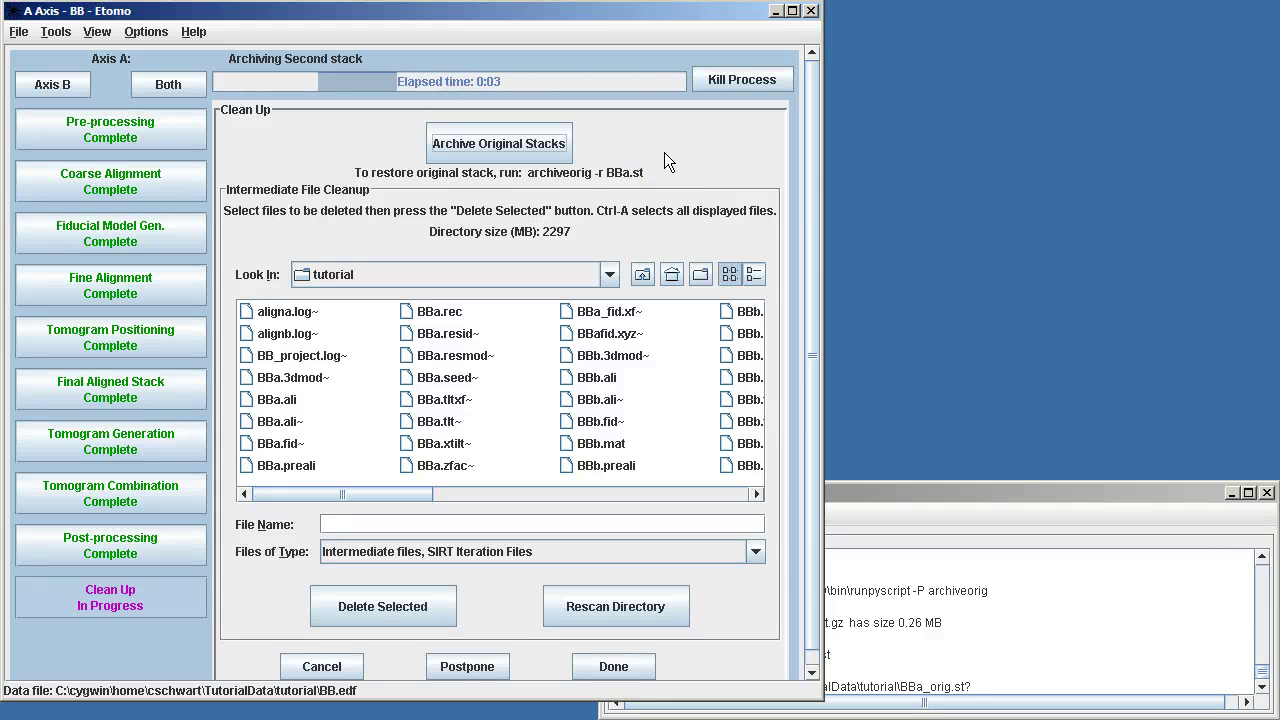
Approve deleting BBb_orig.st to complete archiving of the second stack.
left_click(379, 437)
left_click_drag(810, 280, 810, 312)
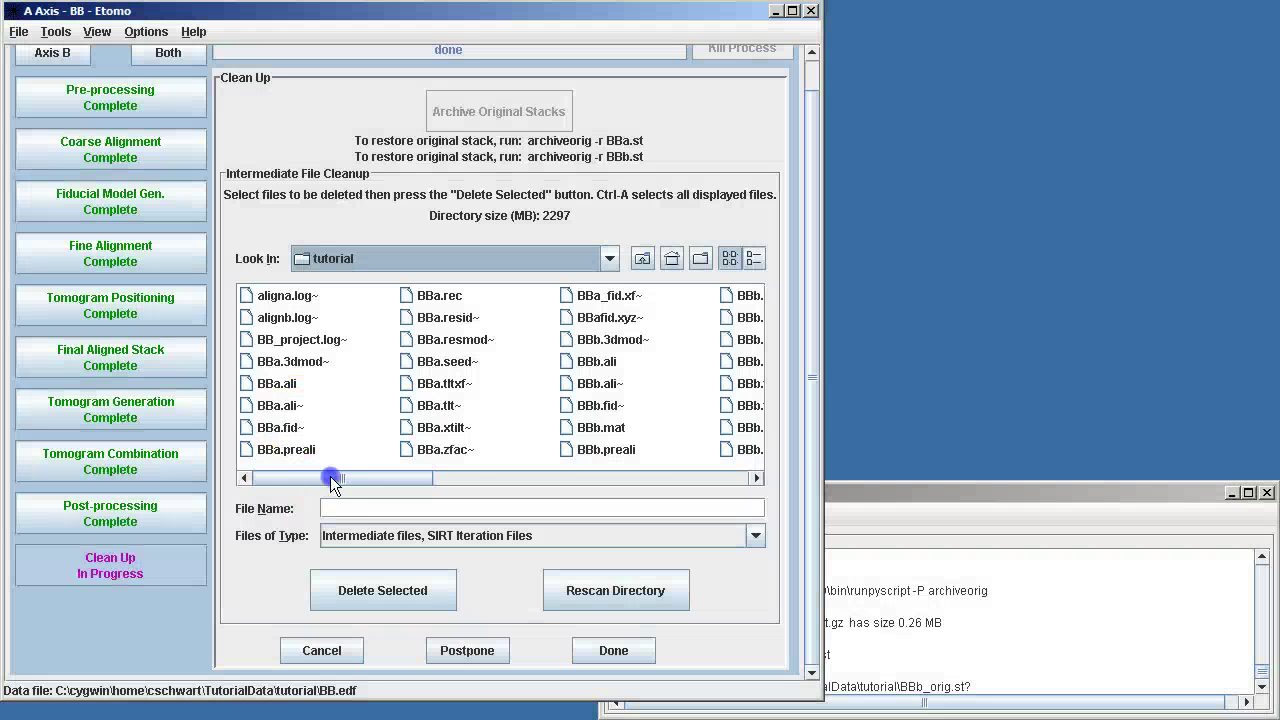
mouse_move(332, 476)
left_mouse_down()
mouse_move(688, 490)
mouse_move(580, 498)
mouse_move(330, 482)
left_mouse_up()
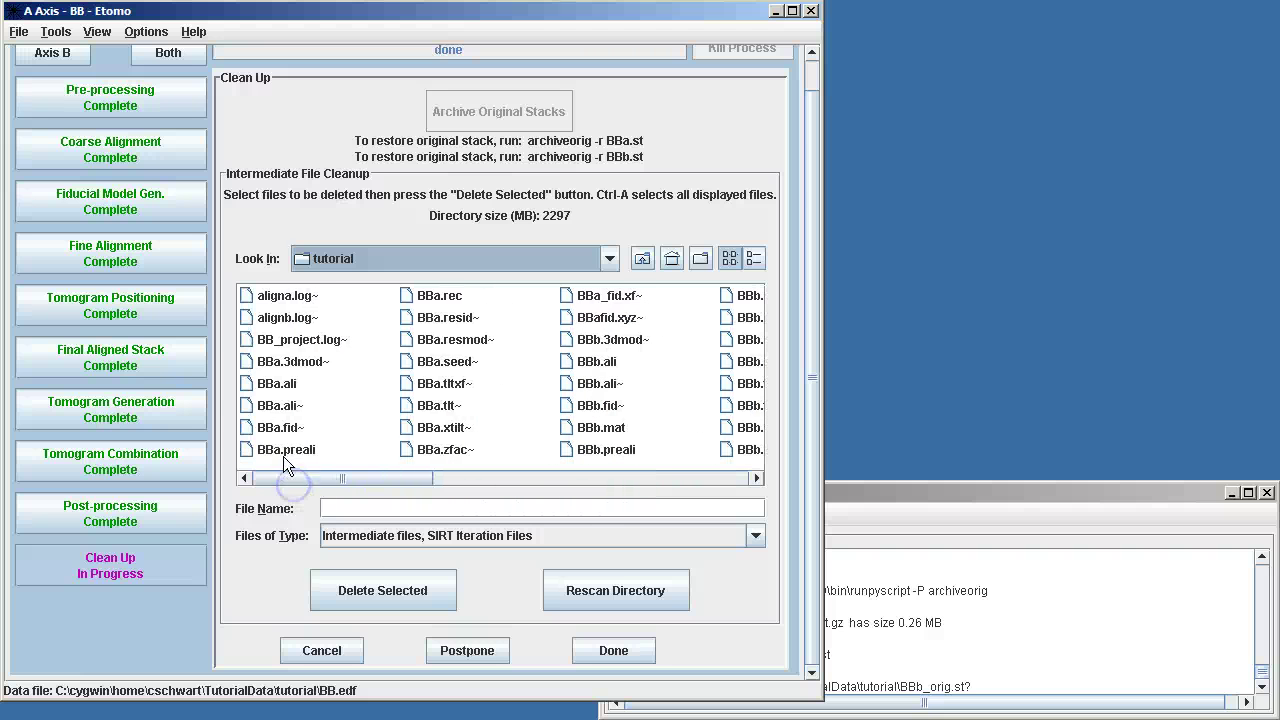
Delete all intermediate files, leaving 383 MB, and mark Clean Up complete.
left_click(283, 452)
key("ctrl+a")
left_click(370, 578)
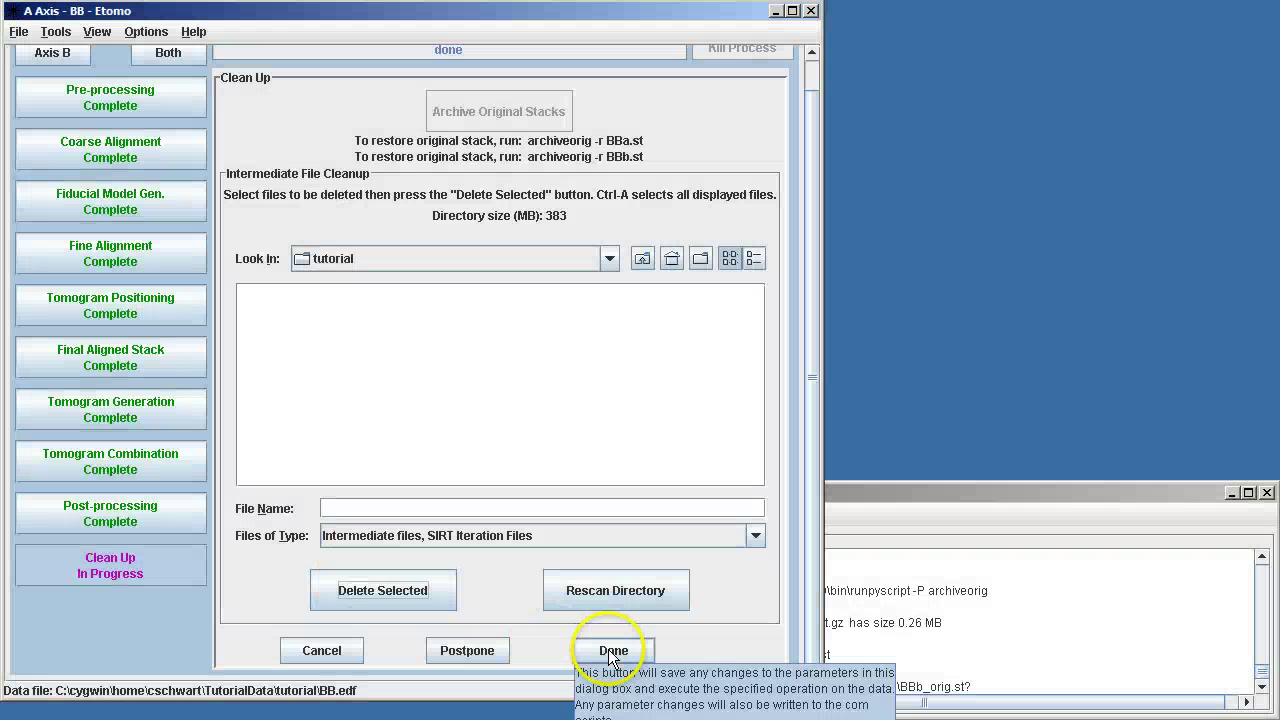
left_click(612, 652)
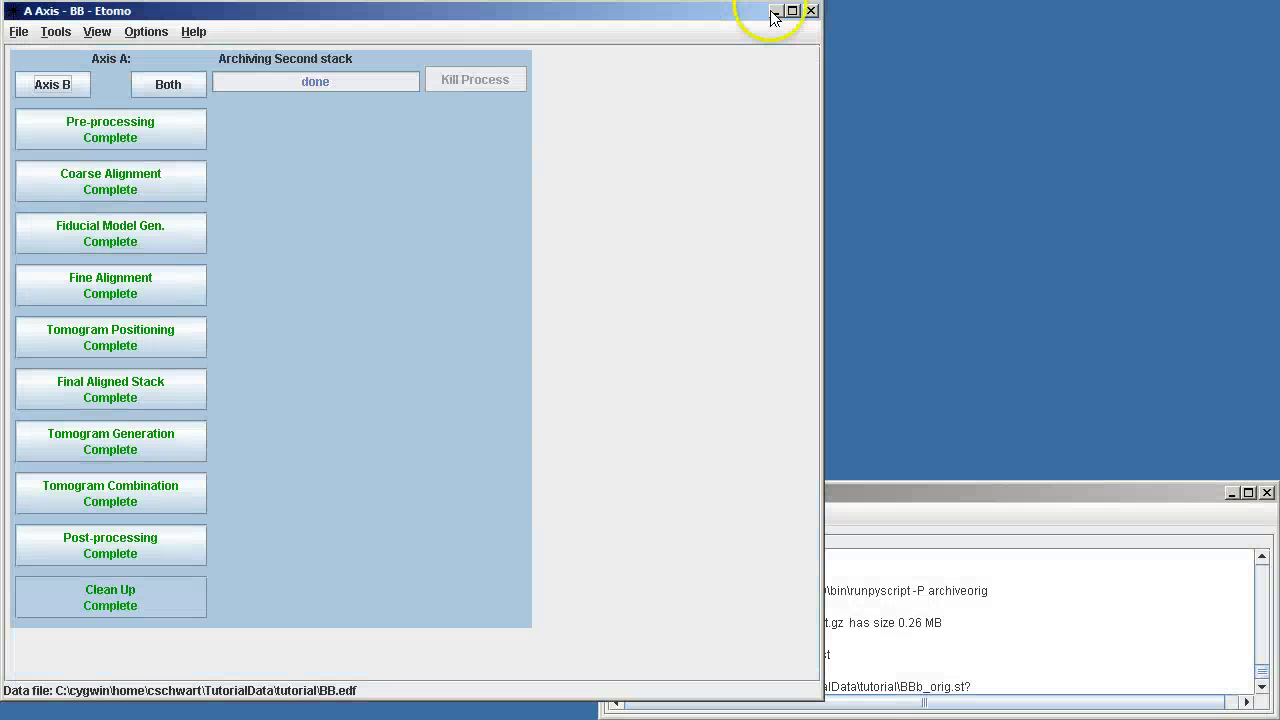